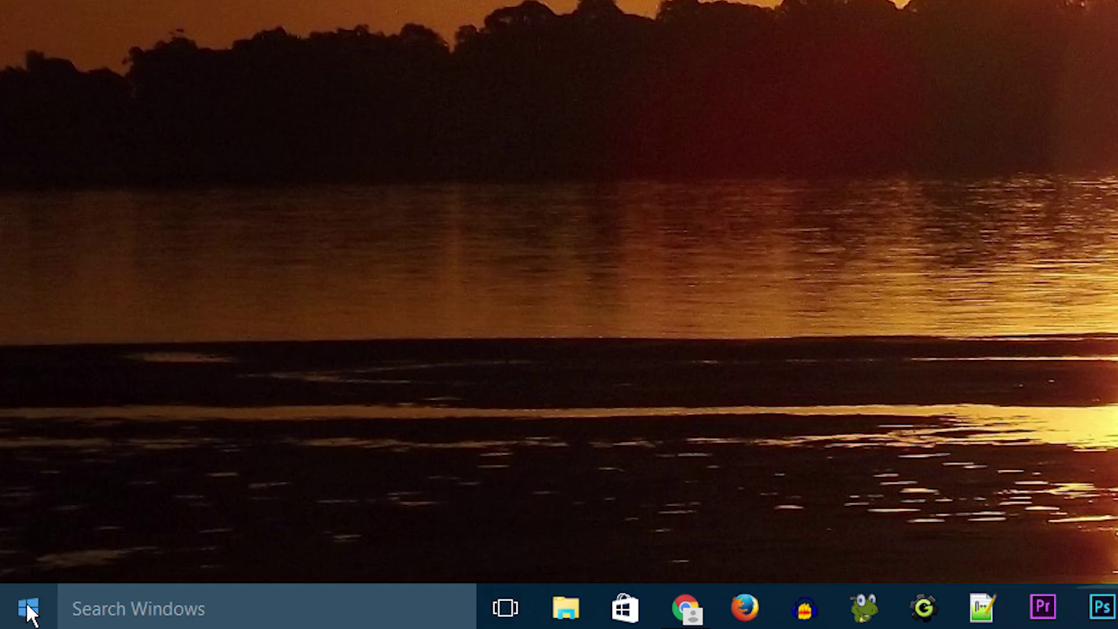
# Step: Launch Command Prompt (Admin) from the Win+X menu, bringing up the UAC prompt
pyautogui.rightClick(27, 603)
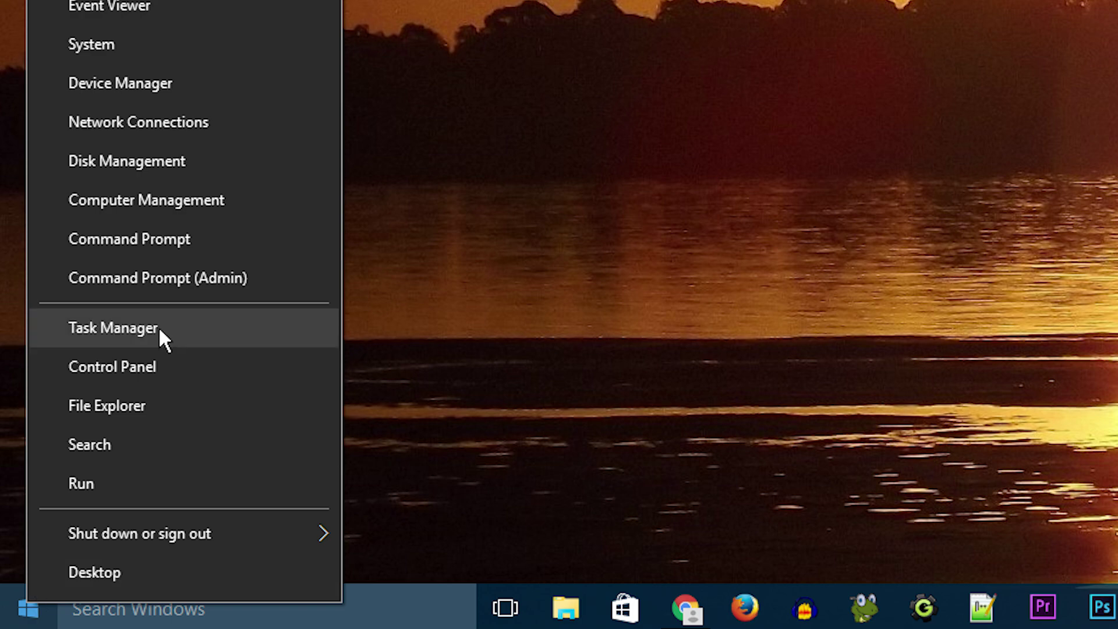
pyautogui.click(173, 278)
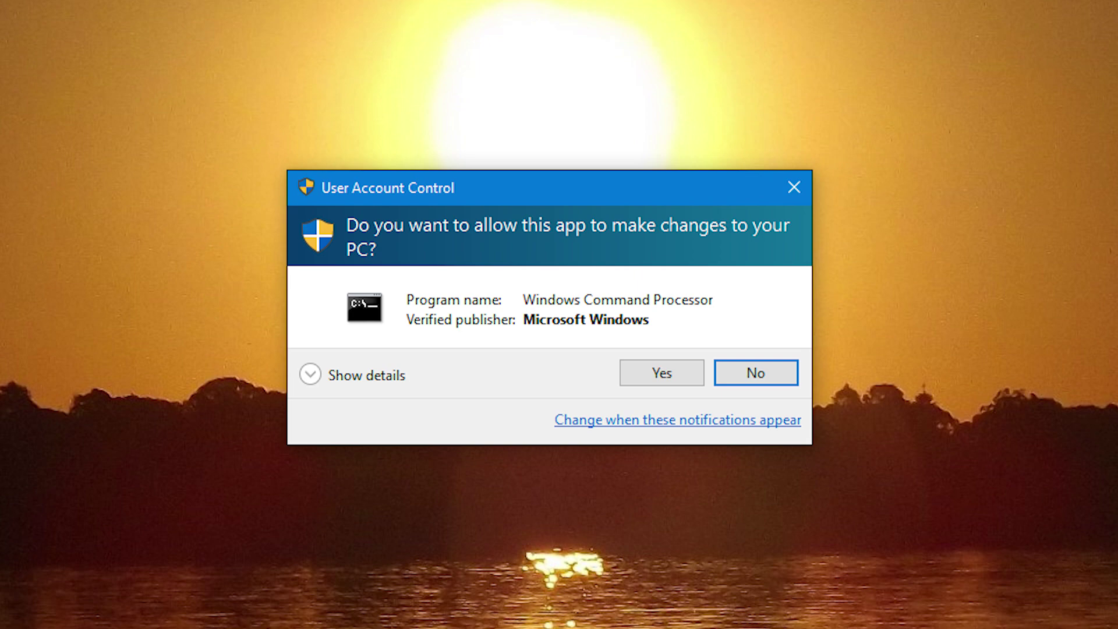
# Step: Approve elevation and run 'netsh winsock reset' in the admin console
pyautogui.hotkey('alt', 'y')
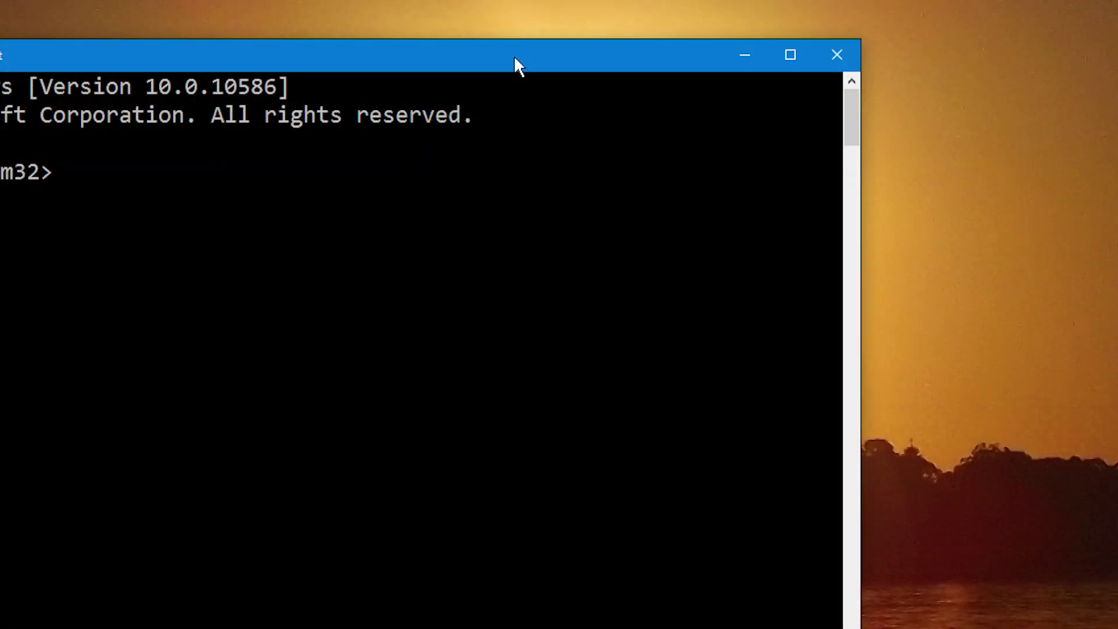
pyautogui.moveTo(553, 61); pyautogui.dragTo(755, 35)
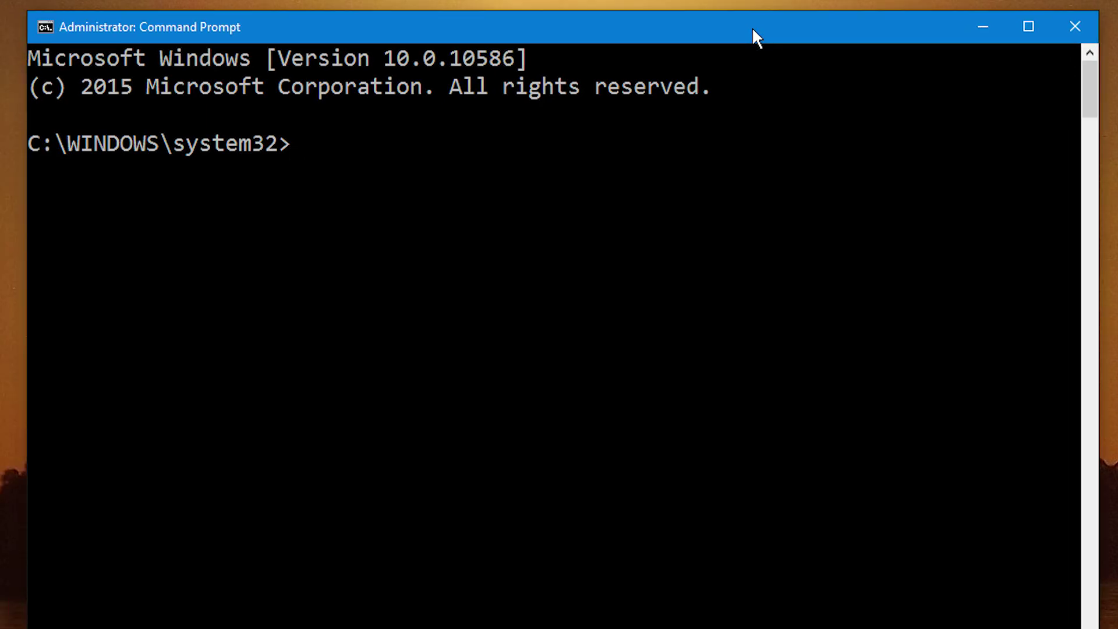
pyautogui.write('nets')
pyautogui.write('h winso')
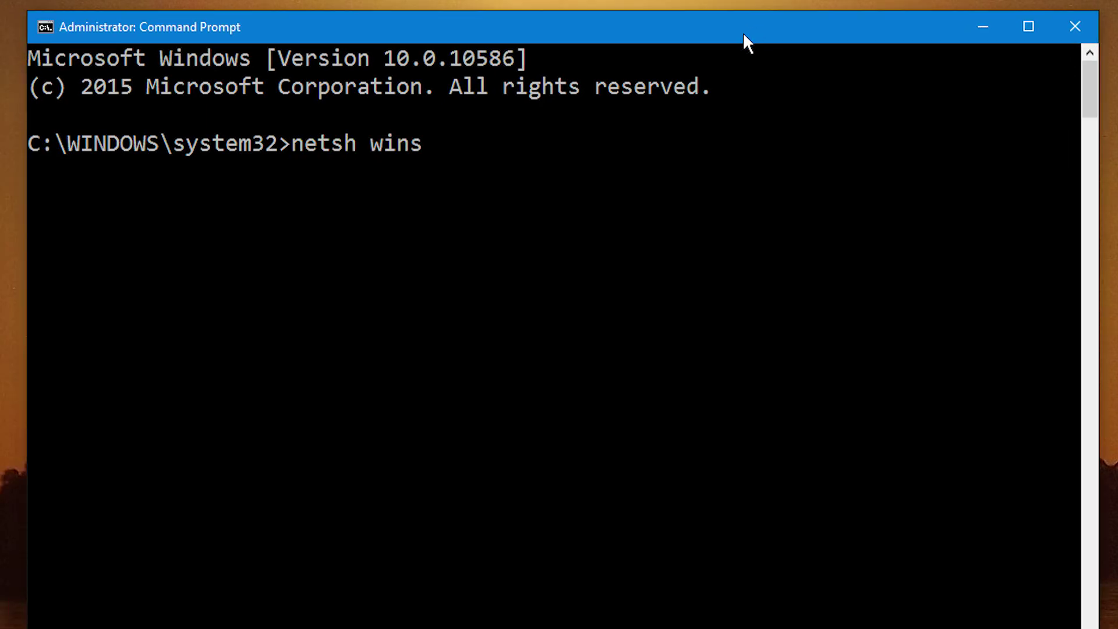
pyautogui.write('ck ')
pyautogui.write('reset')
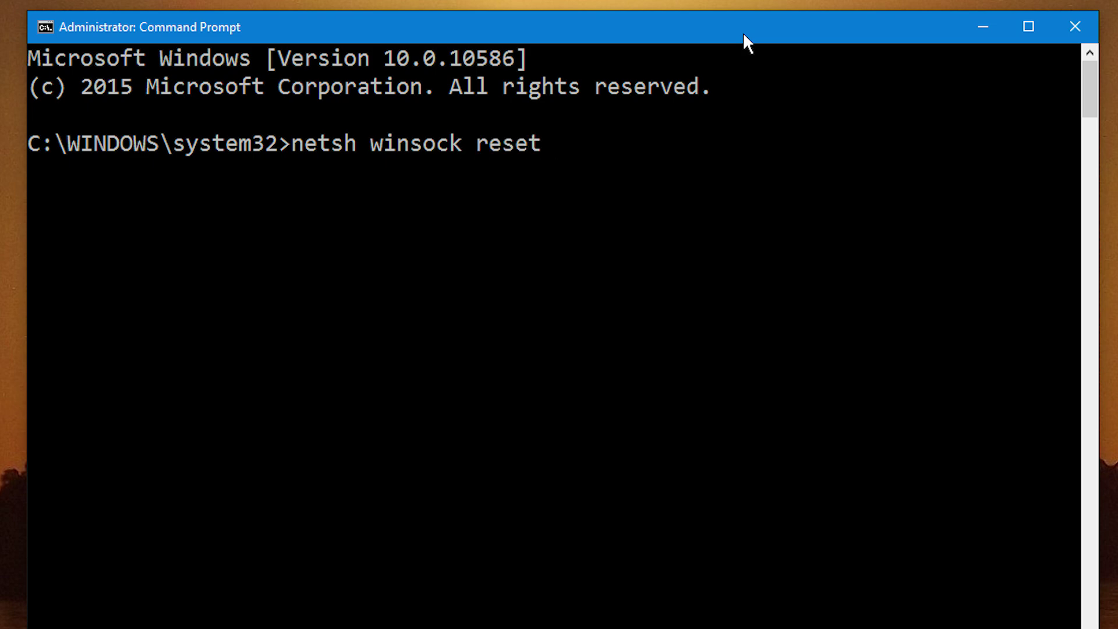
pyautogui.press('Return')
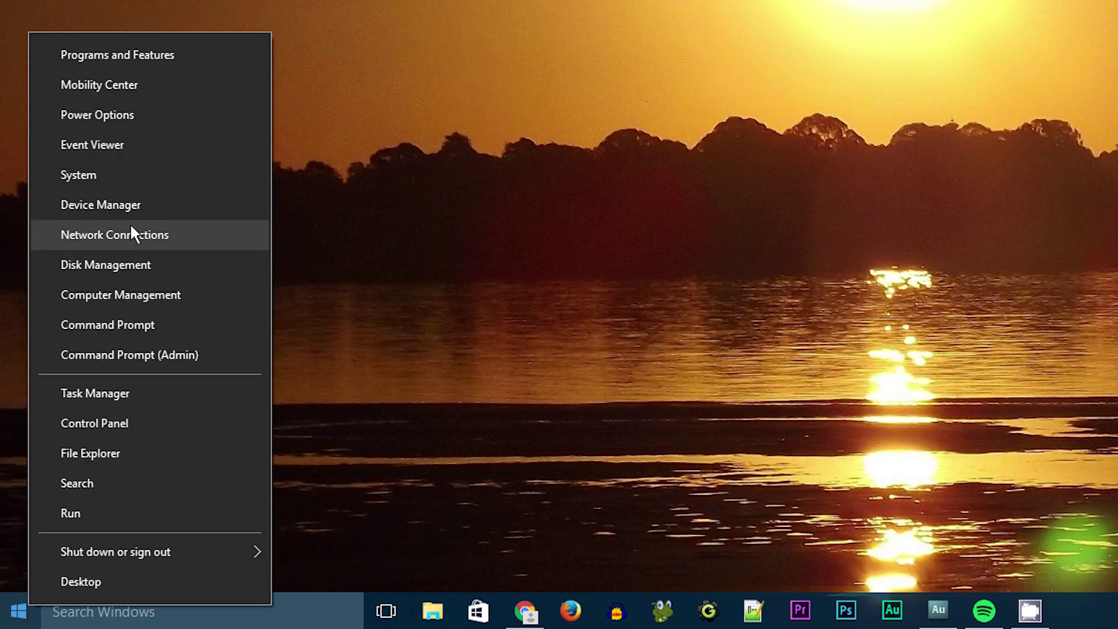
# Step: In Device Manager, show the right-click menu for Realtek PCIe GBE Family Controller under Network adapters
pyautogui.click(150, 205)
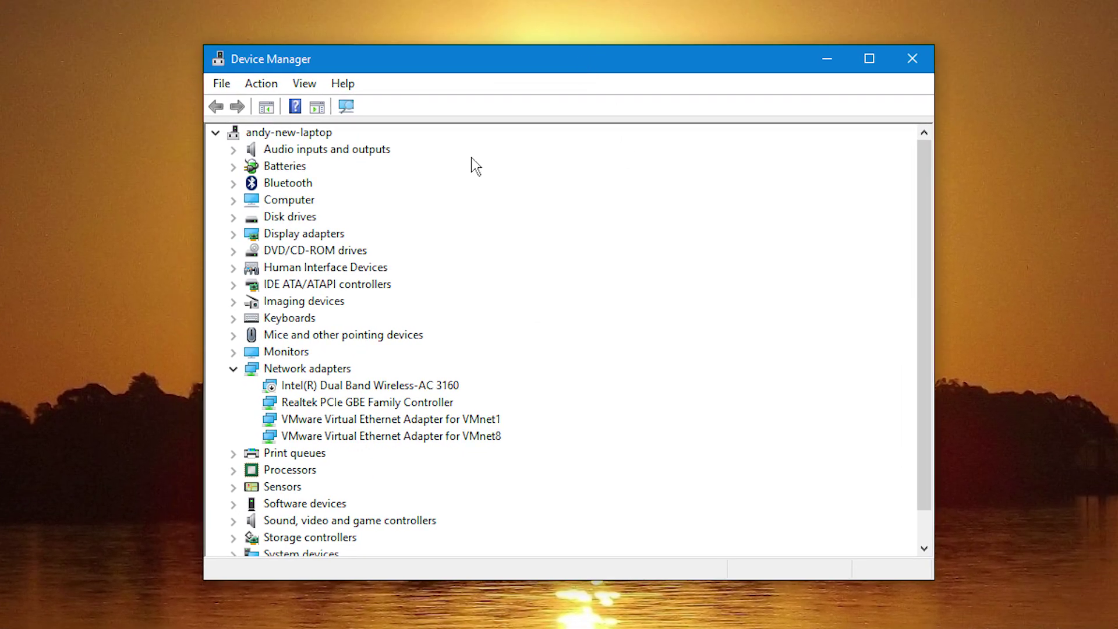
pyautogui.click(234, 370)
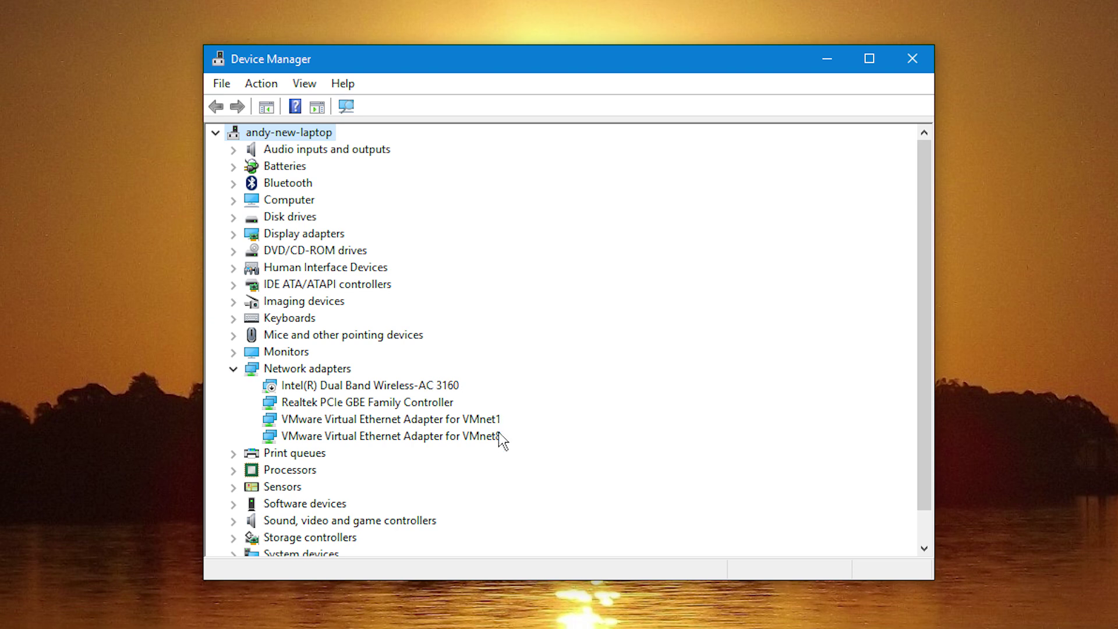
pyautogui.click(363, 403)
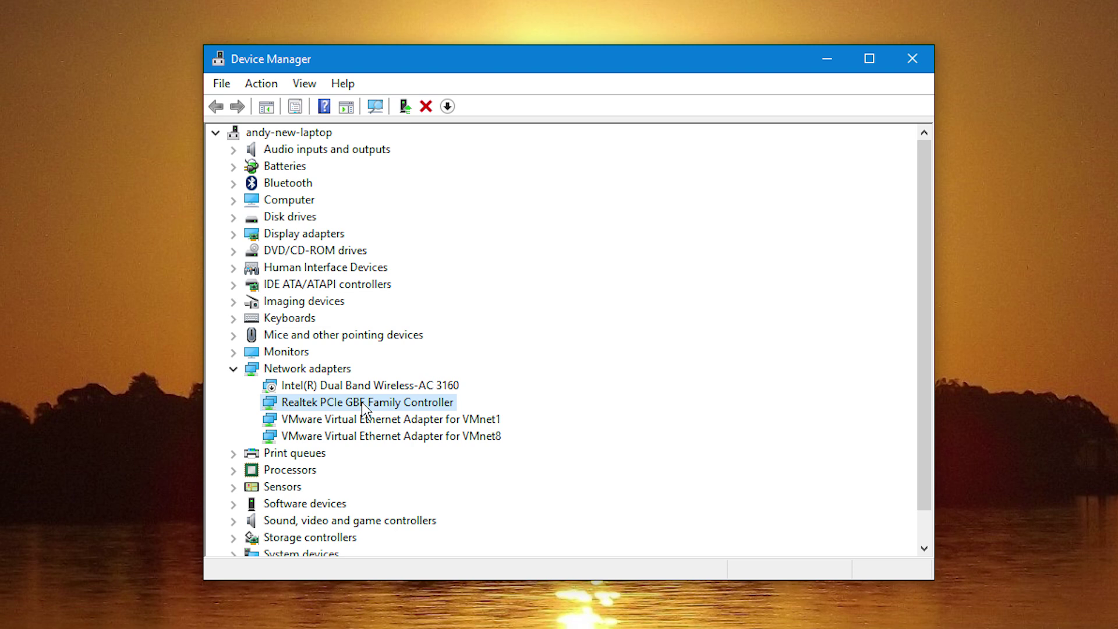
pyautogui.rightClick(361, 402)
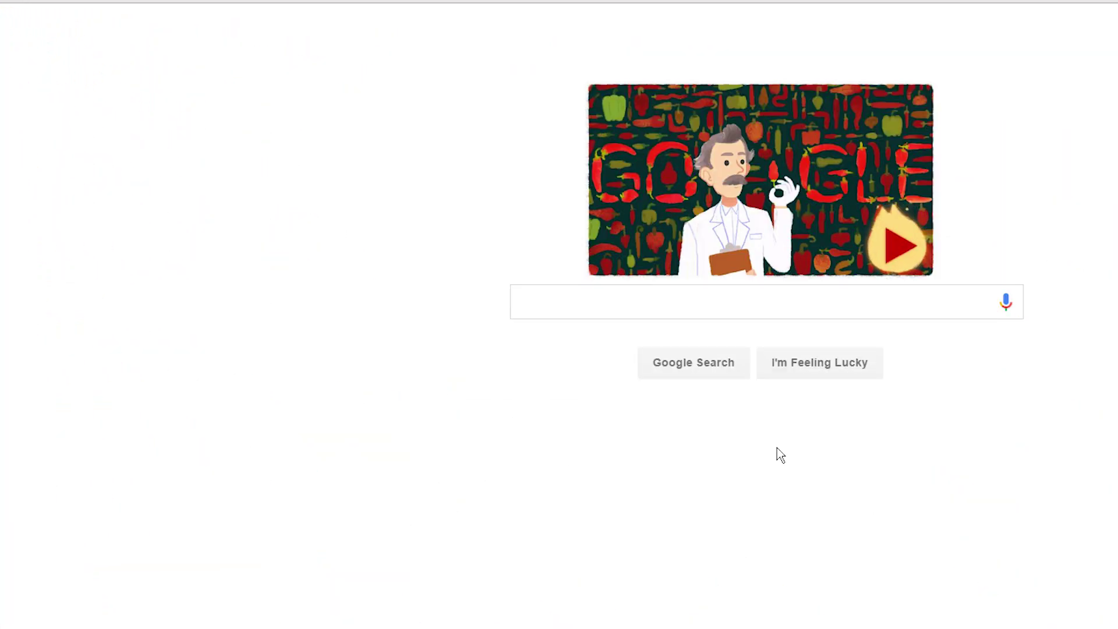
# Step: Search Google for 'realtek gbe family controller driver'
pyautogui.click(549, 303)
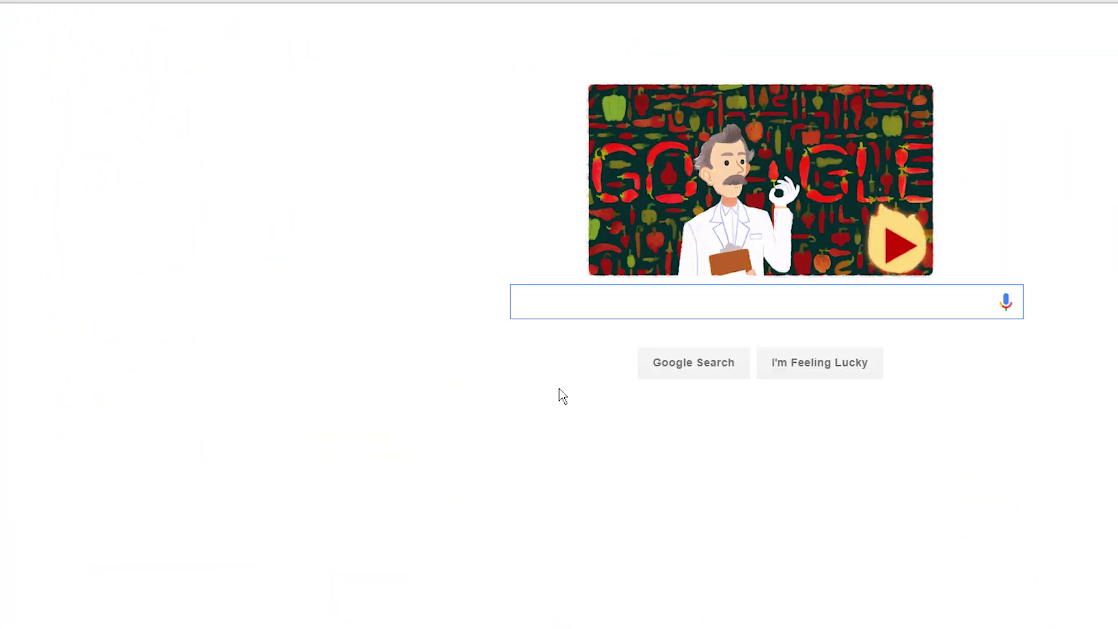
pyautogui.write('re')
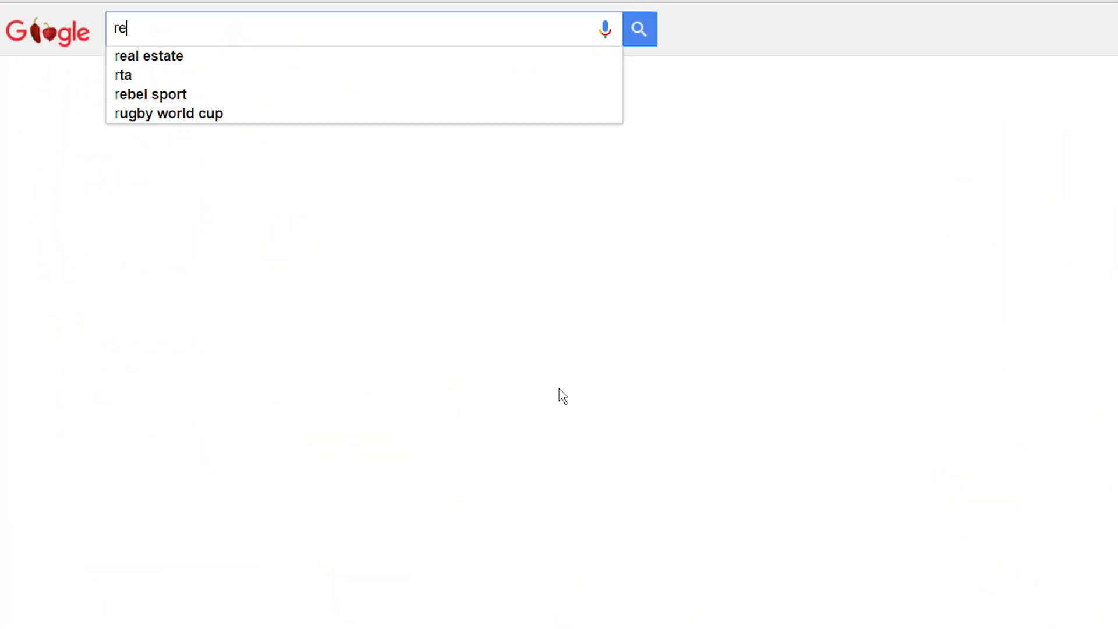
pyautogui.write('altek gb')
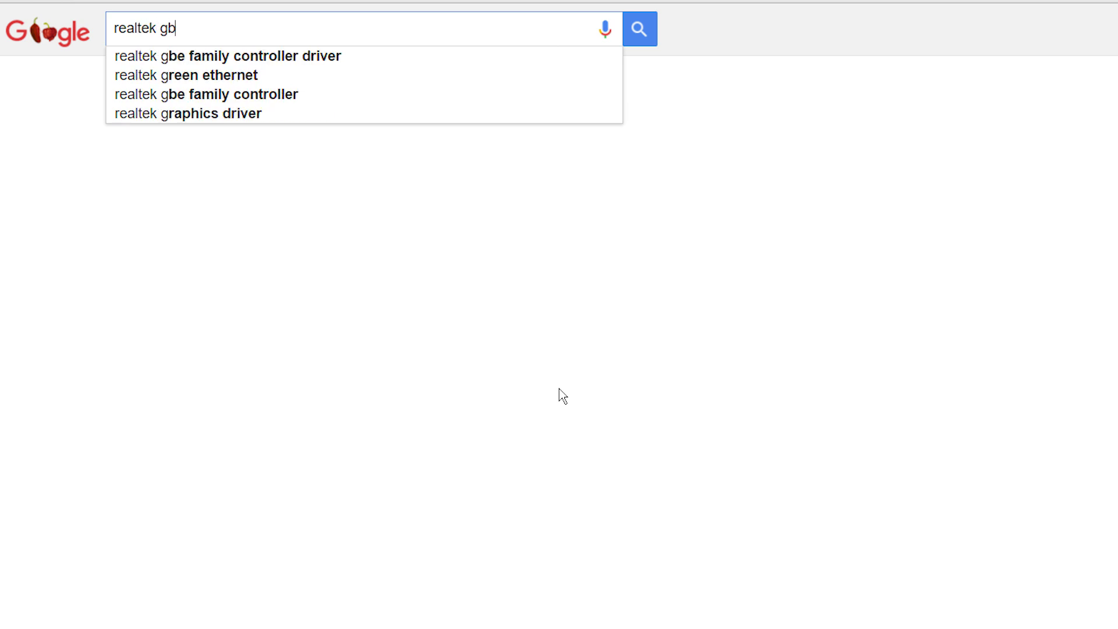
pyautogui.write('e family contro')
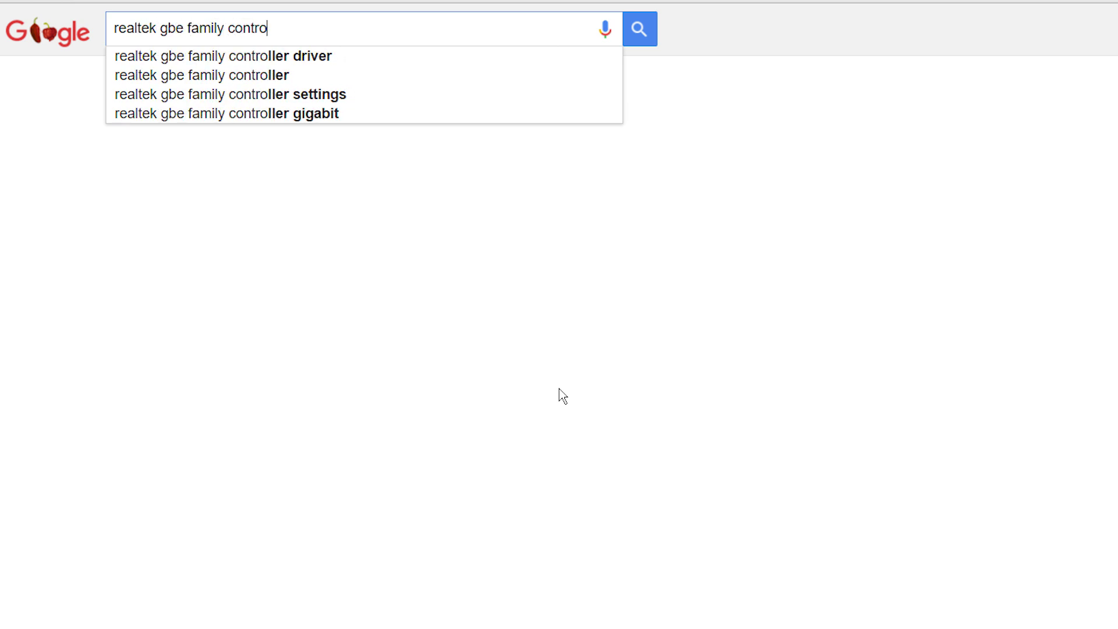
pyautogui.write('ller driver')
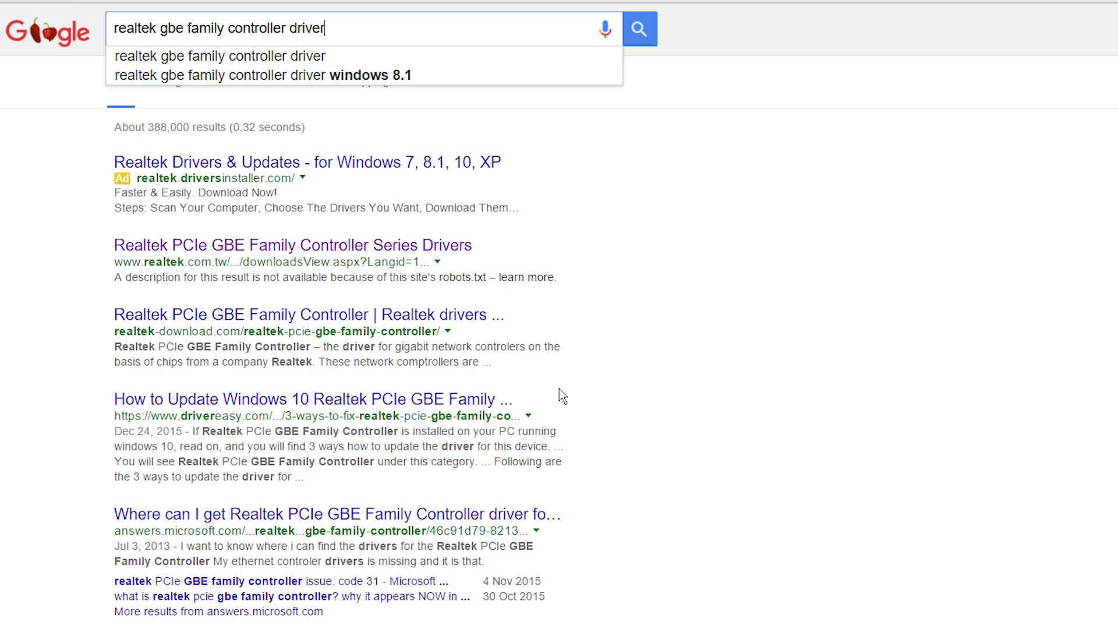
pyautogui.press('Return')
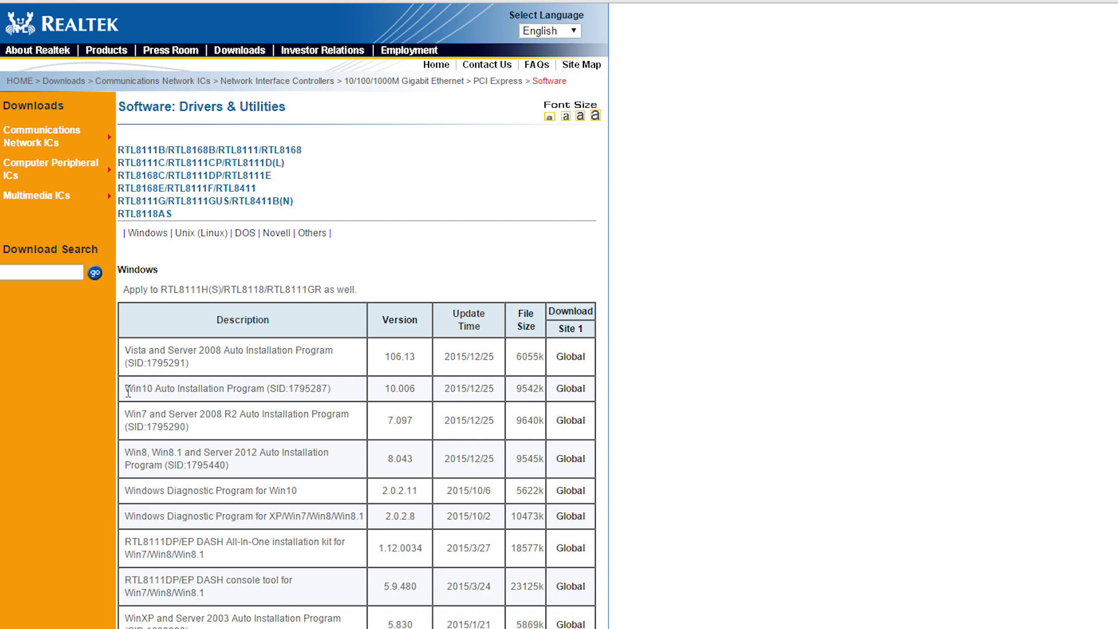
# Step: Download the Win10 Auto Installation Program package via its Global link
pyautogui.moveTo(128, 392); pyautogui.dragTo(592, 389)
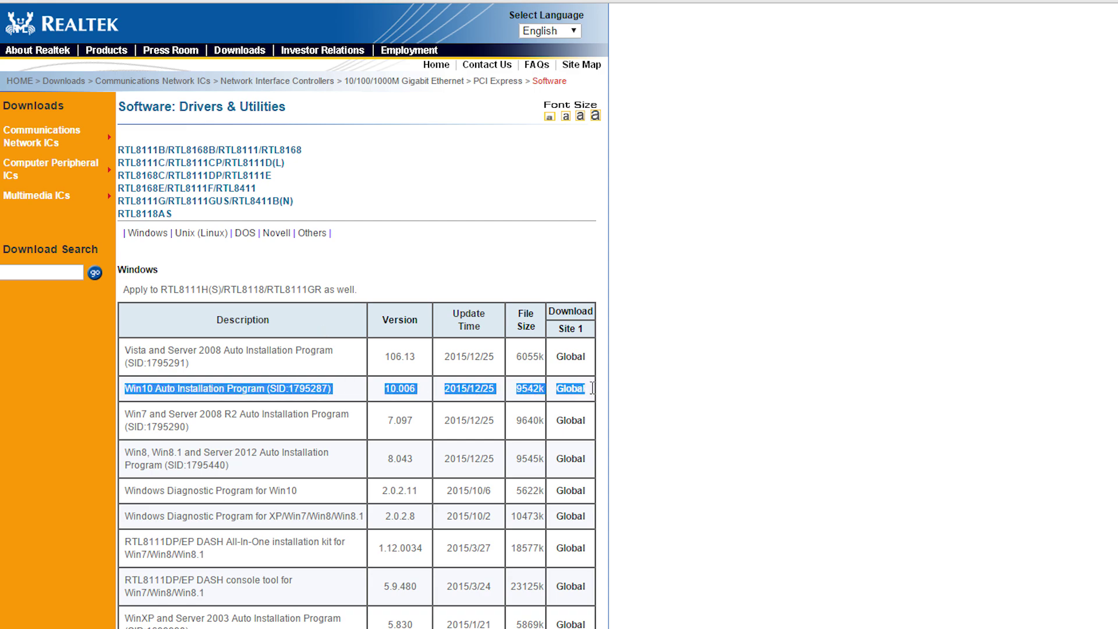
pyautogui.click(574, 388)
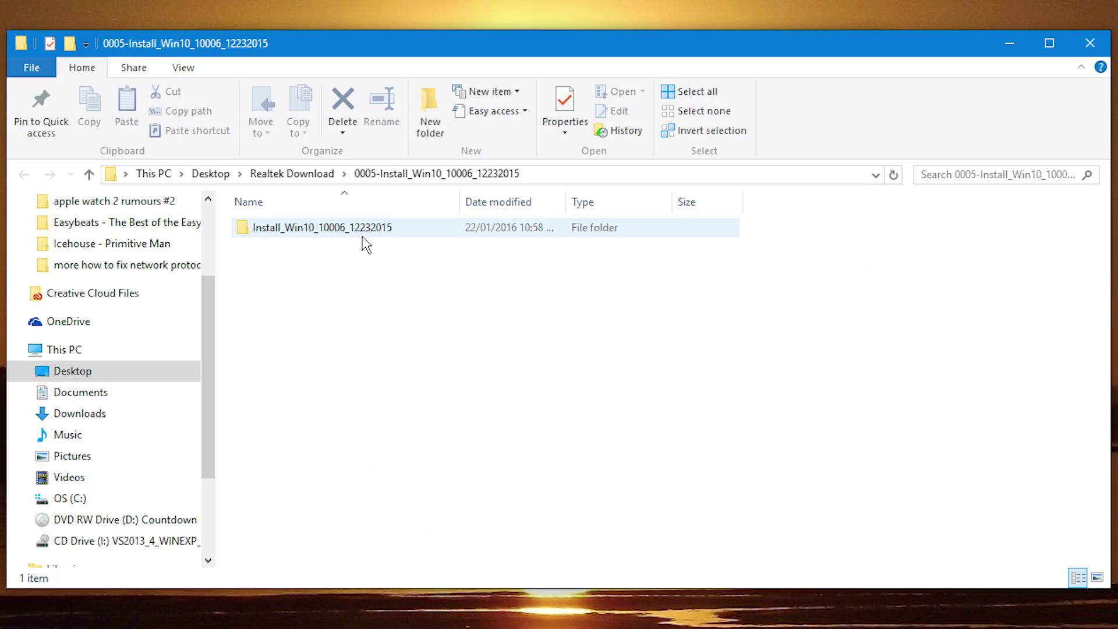
# Step: Run setup.exe from the Install_Win10_10006_12232015 folder to start the Realtek installer
pyautogui.doubleClick(312, 234)
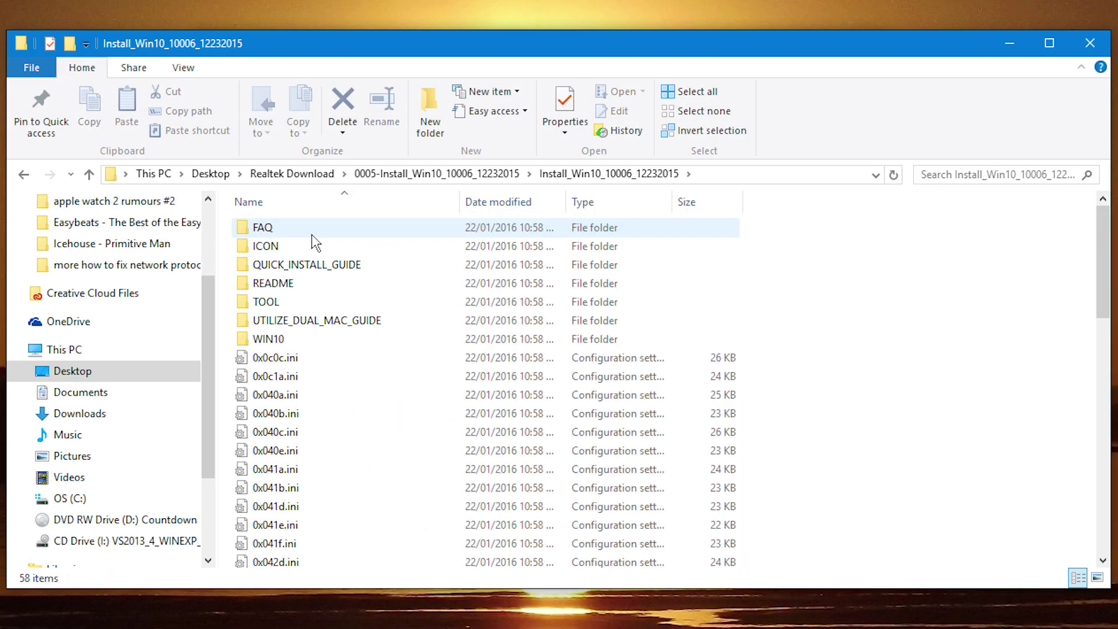
pyautogui.scroll(-5, 356, 419)
pyautogui.scroll(-3, 370, 410)
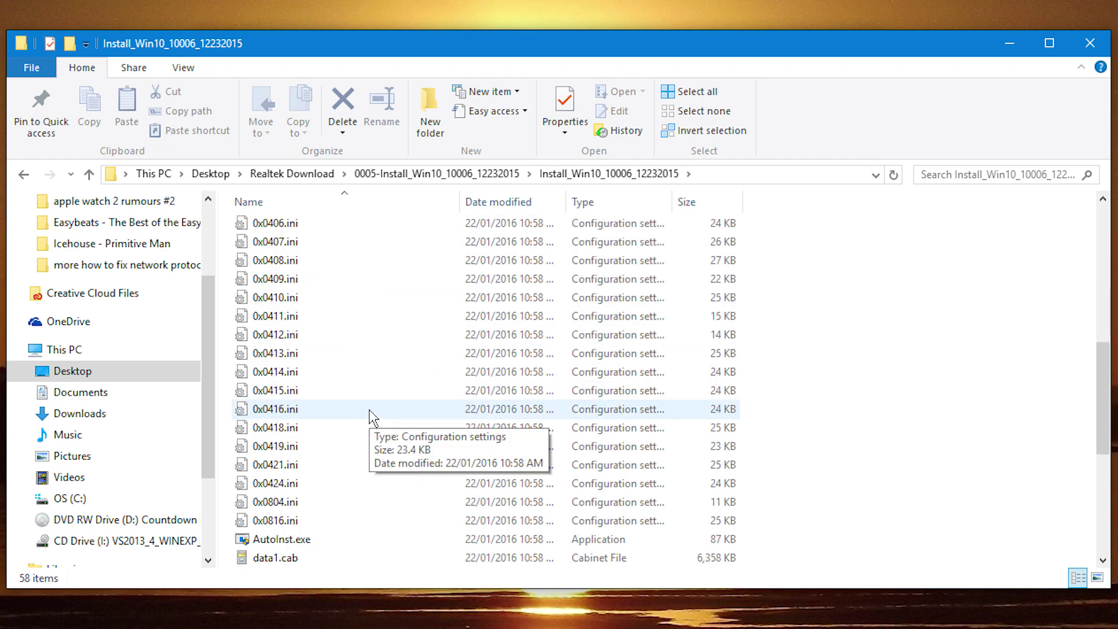
pyautogui.scroll(-3, 372, 412)
pyautogui.scroll(-1, 365, 384)
pyautogui.scroll(-1, 326, 402)
pyautogui.click(289, 411)
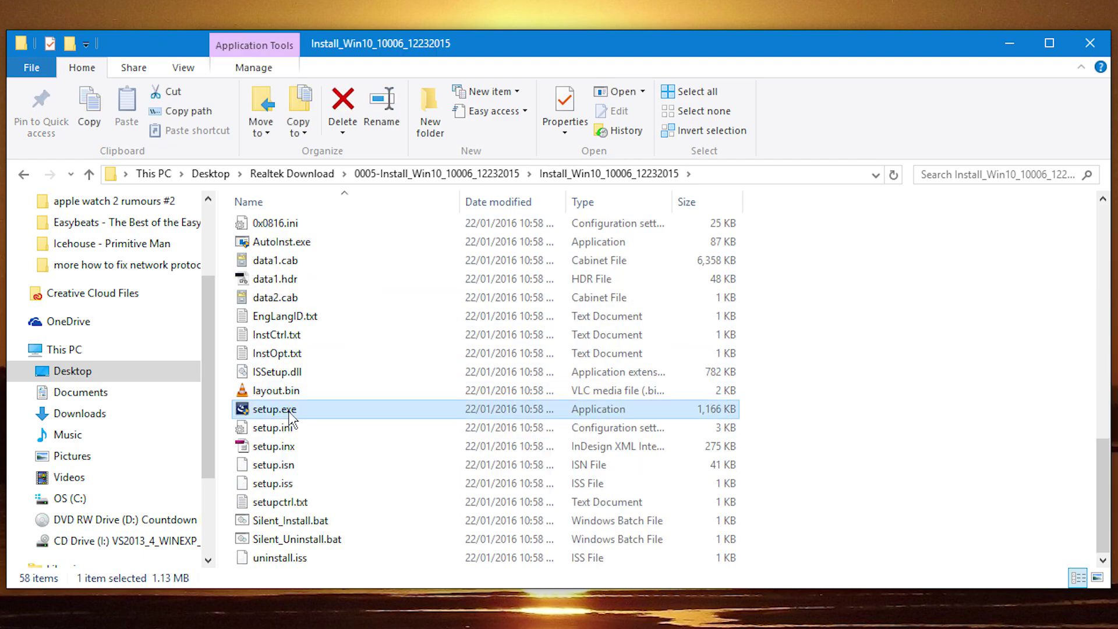
pyautogui.doubleClick(290, 412)
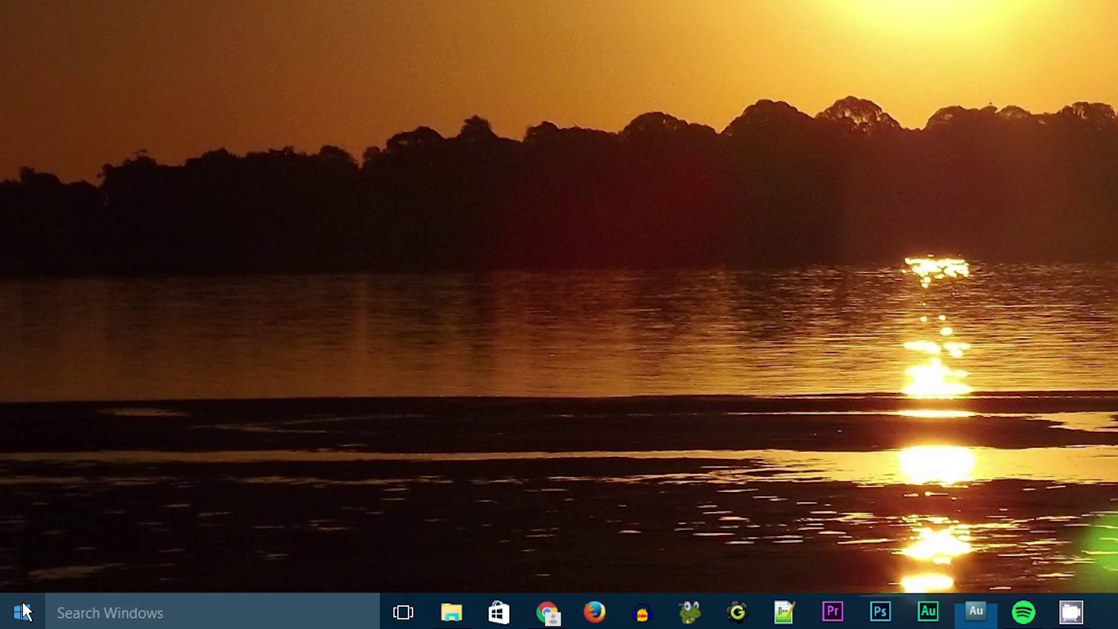
# Step: Open Change adapter settings via Control Panel's Network and Sharing Center
pyautogui.rightClick(26, 596)
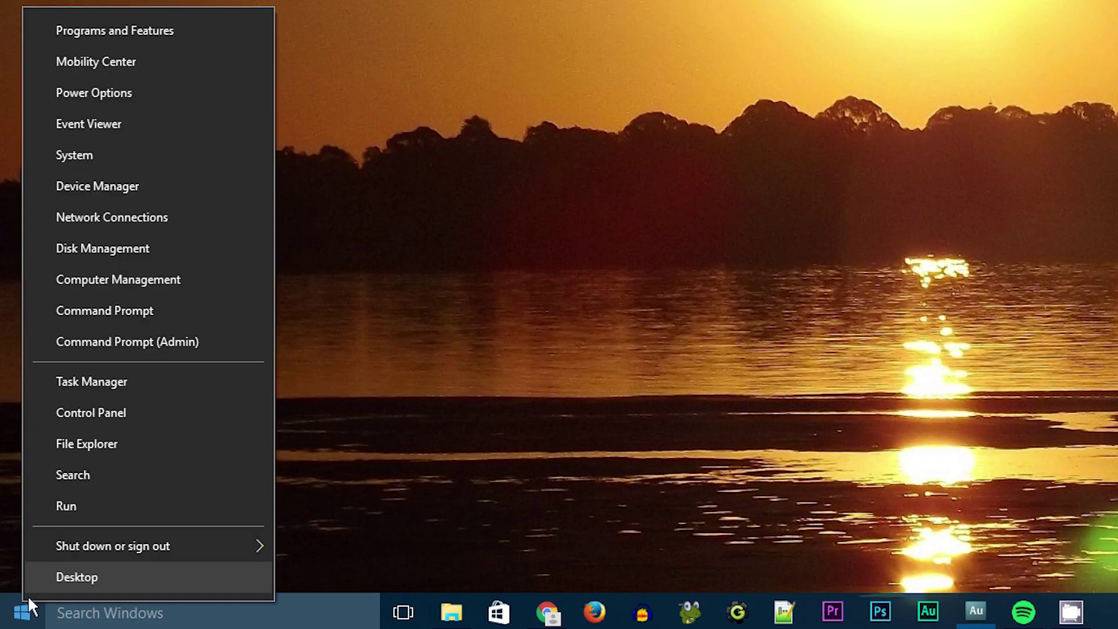
pyautogui.click(178, 410)
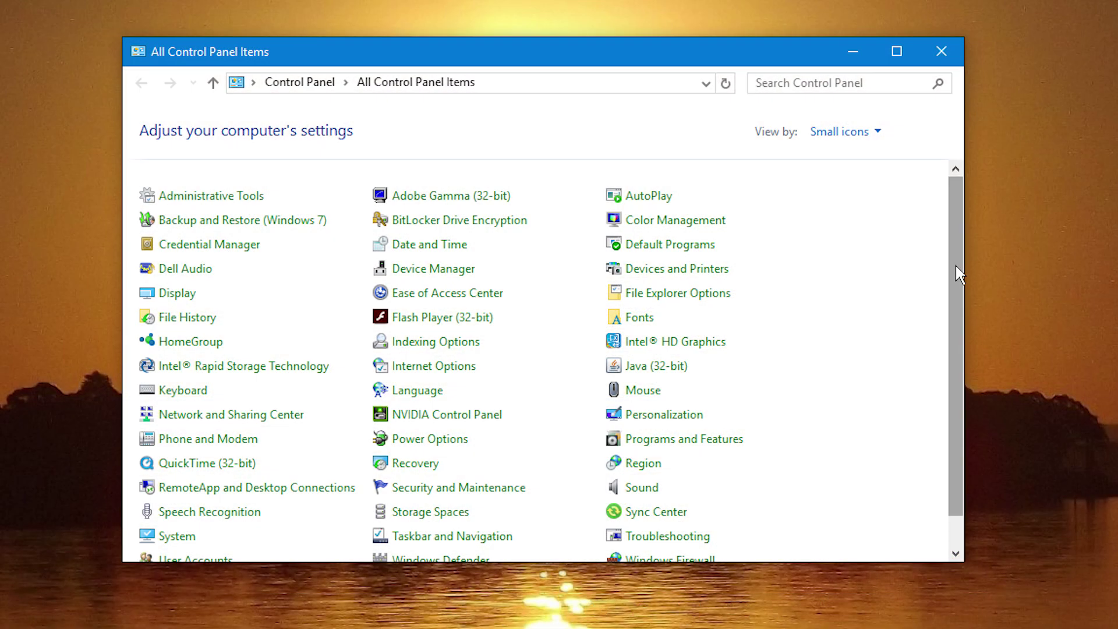
pyautogui.moveTo(955, 264); pyautogui.dragTo(959, 291)
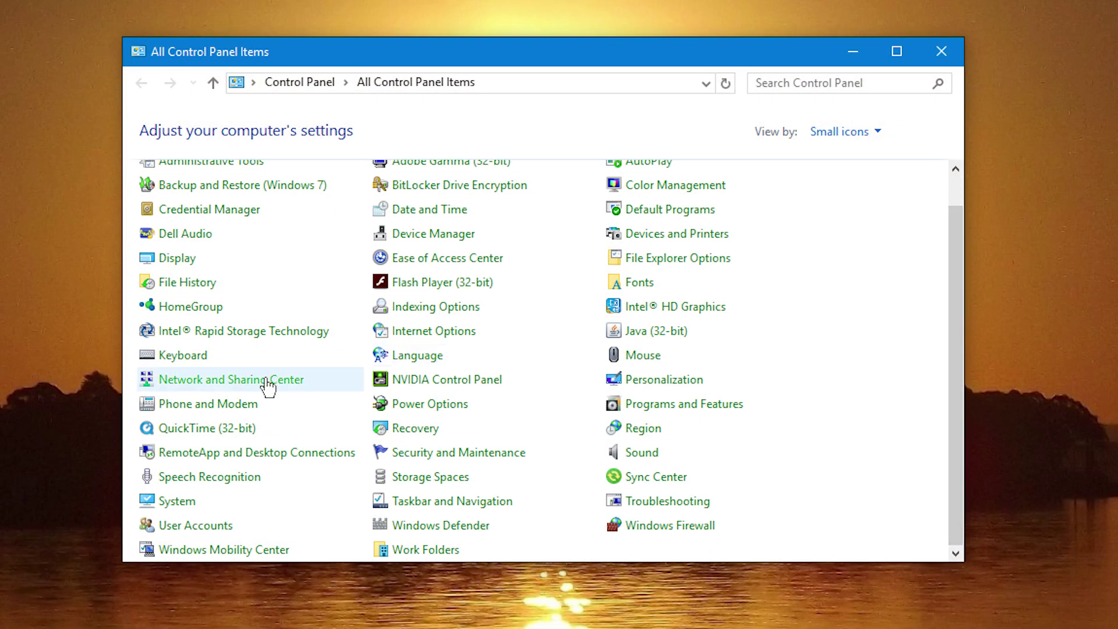
pyautogui.click(279, 380)
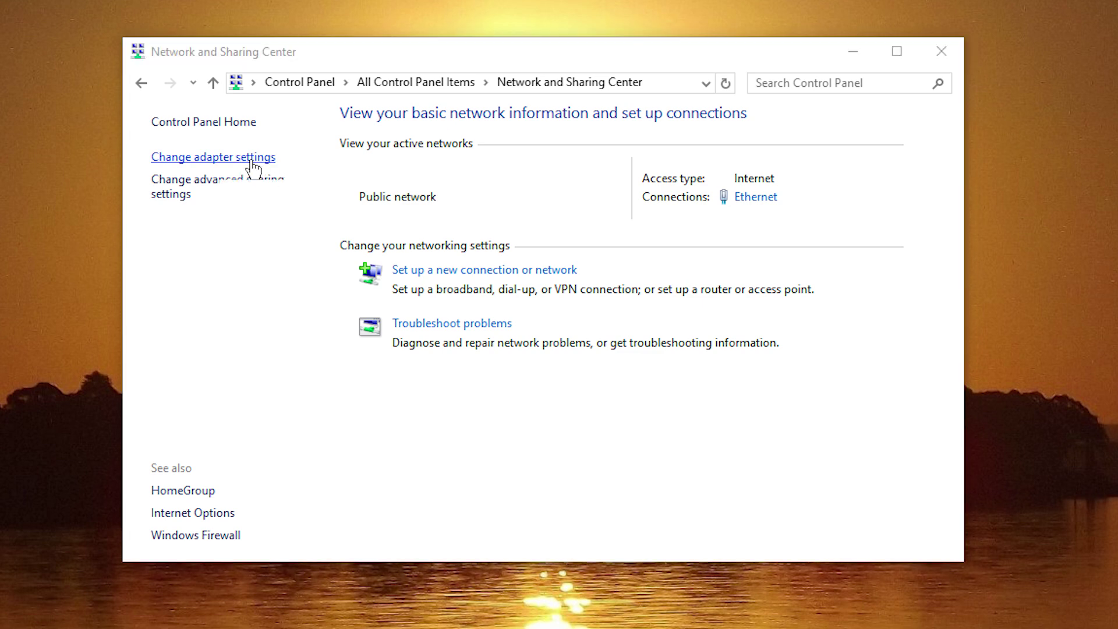
pyautogui.click(252, 158)
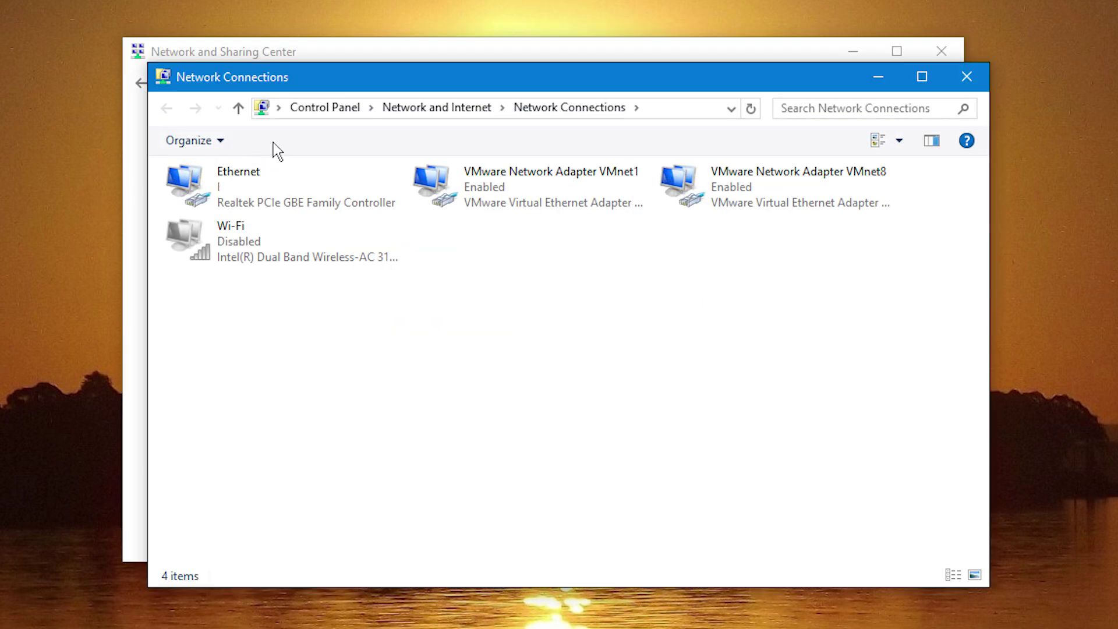
# Step: Open Internet Protocol Version 4 (TCP/IPv4) properties from the Ethernet connection's properties
pyautogui.click(312, 201)
pyautogui.click(318, 207)
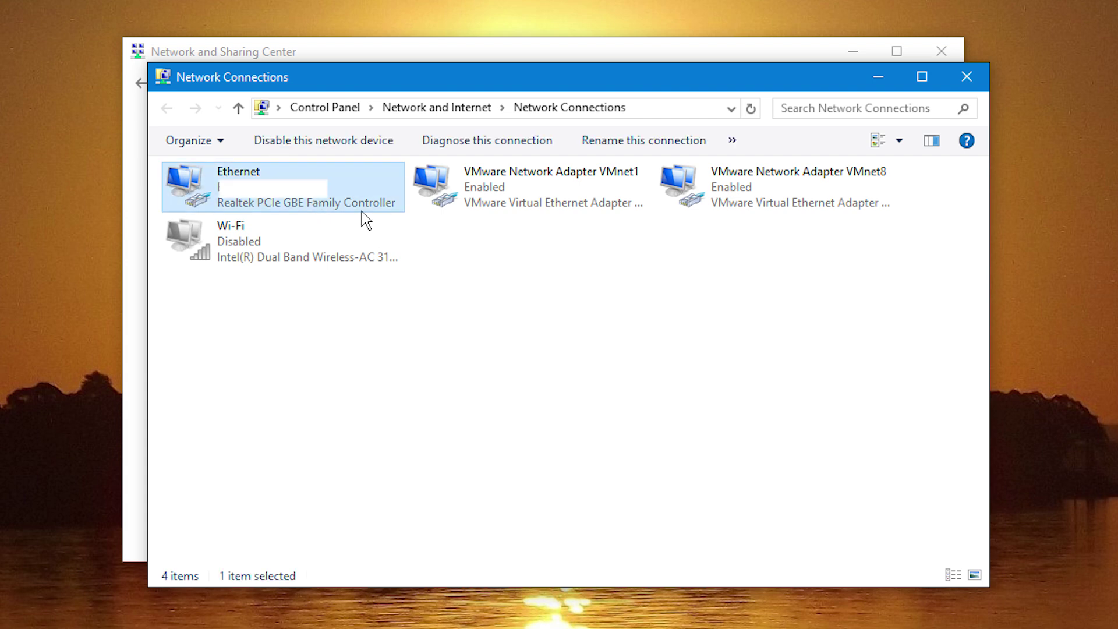
pyautogui.rightClick(367, 216)
pyautogui.click(443, 398)
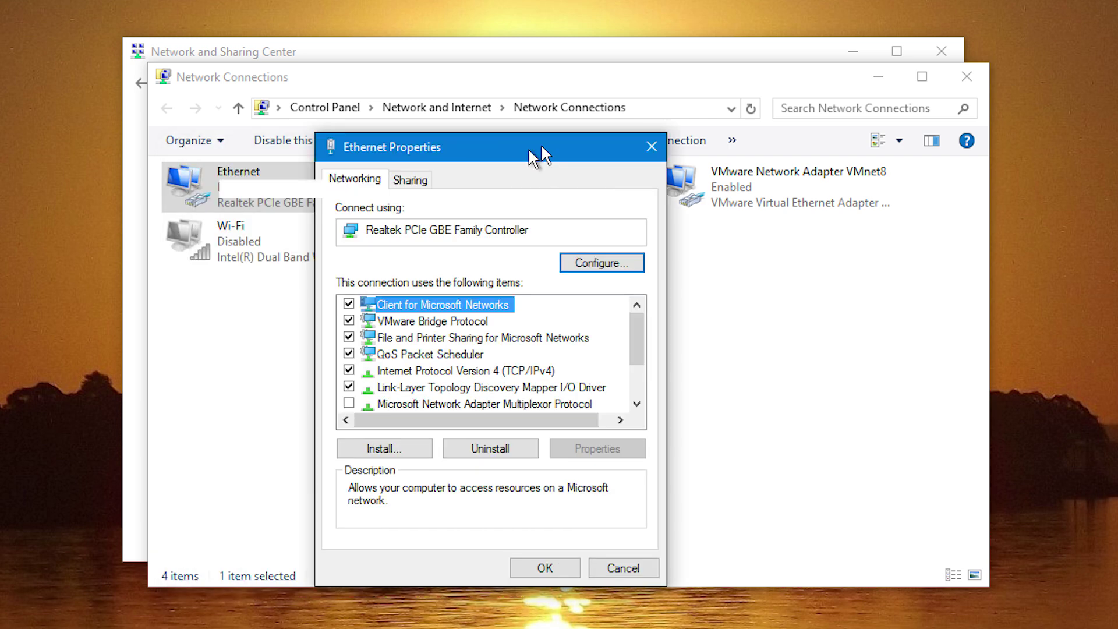
pyautogui.moveTo(386, 168); pyautogui.dragTo(585, 150)
pyautogui.moveTo(703, 337); pyautogui.dragTo(704, 354)
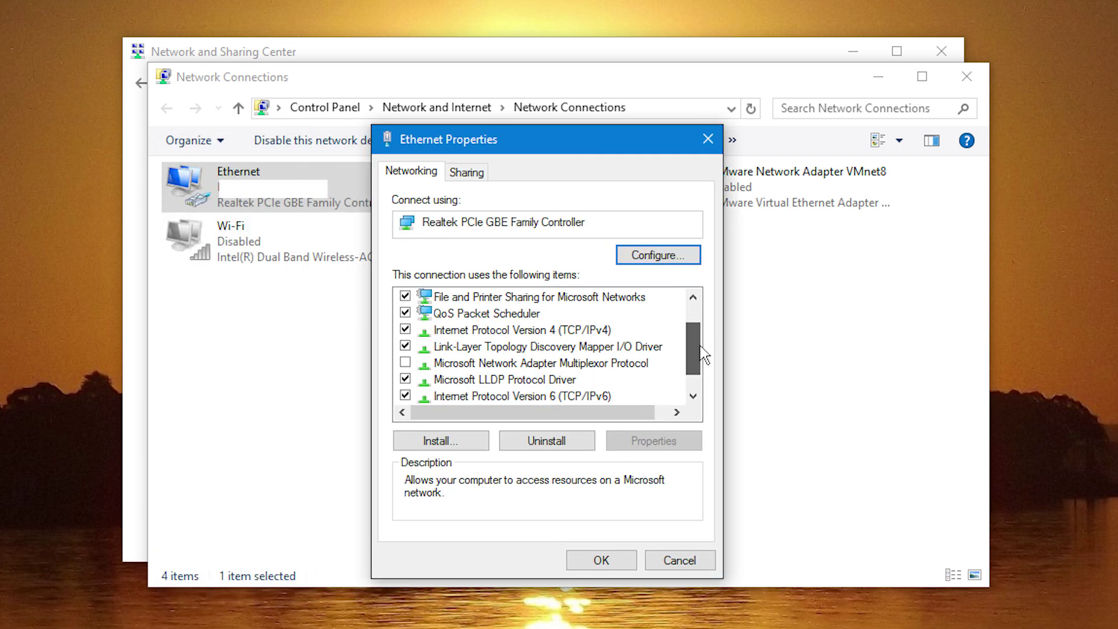
pyautogui.click(481, 332)
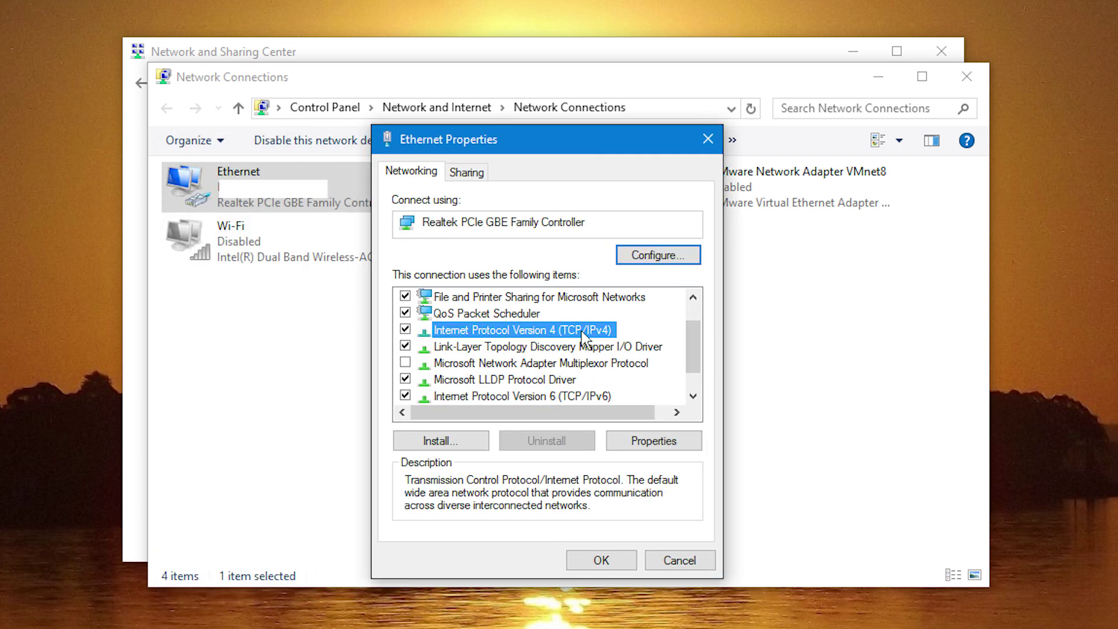
pyautogui.click(667, 446)
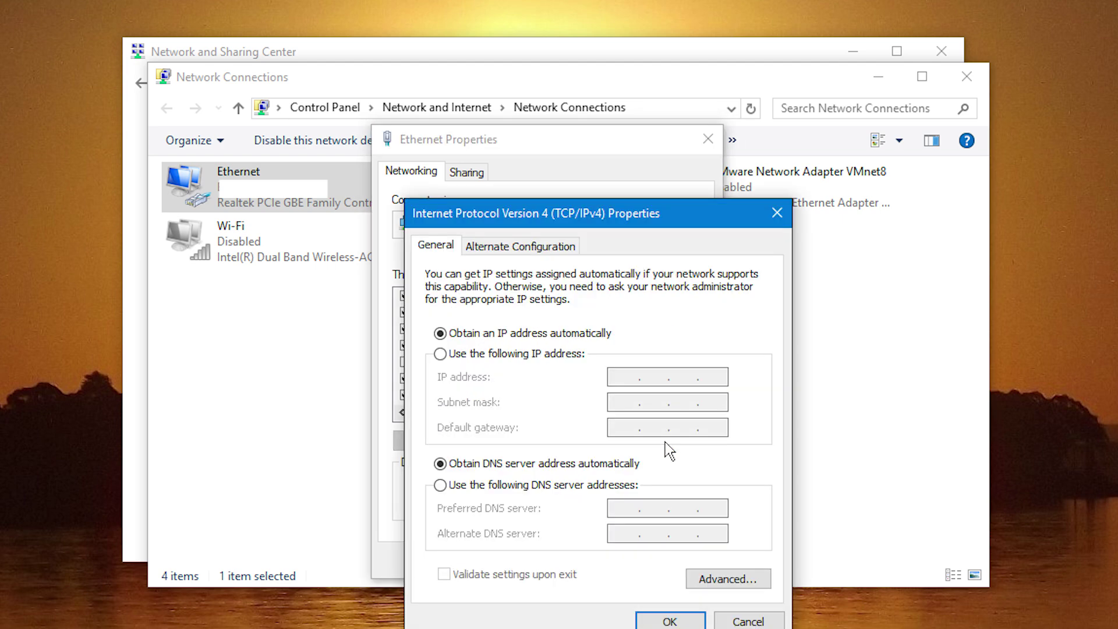
# Step: Select Disable NetBIOS over TCP/IP on the WINS tab of the advanced TCP/IP settings
pyautogui.click(728, 579)
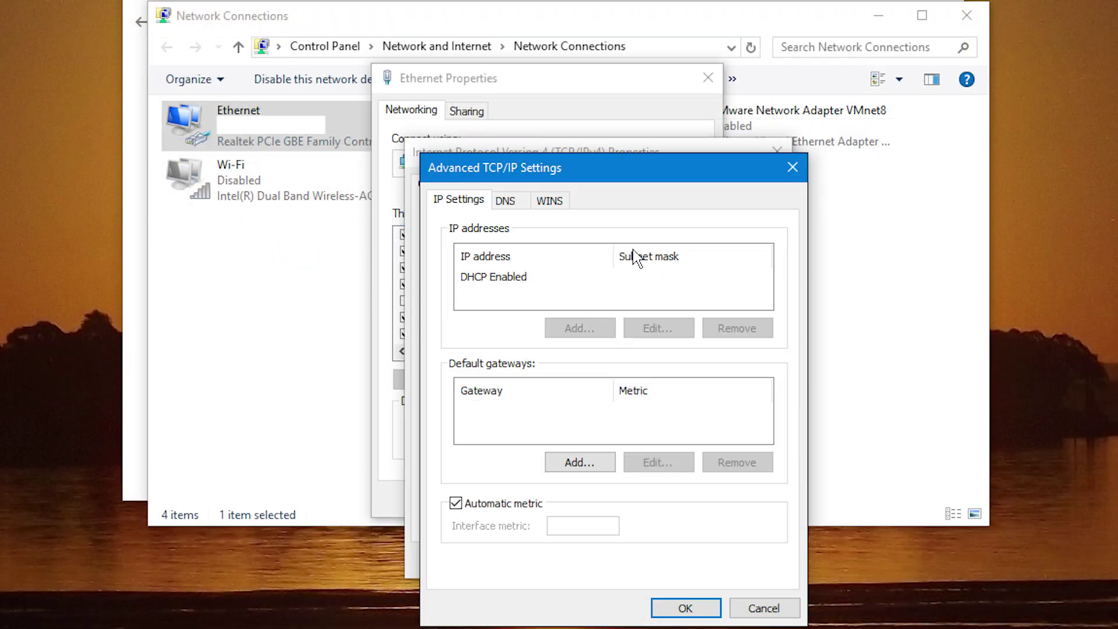
pyautogui.click(562, 212)
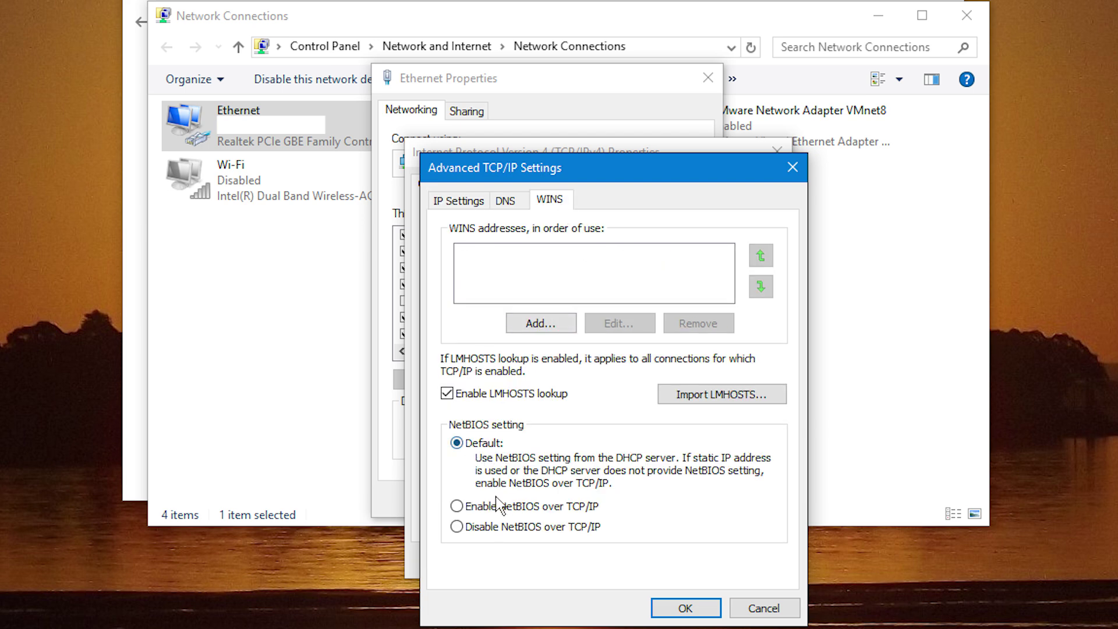
pyautogui.click(488, 528)
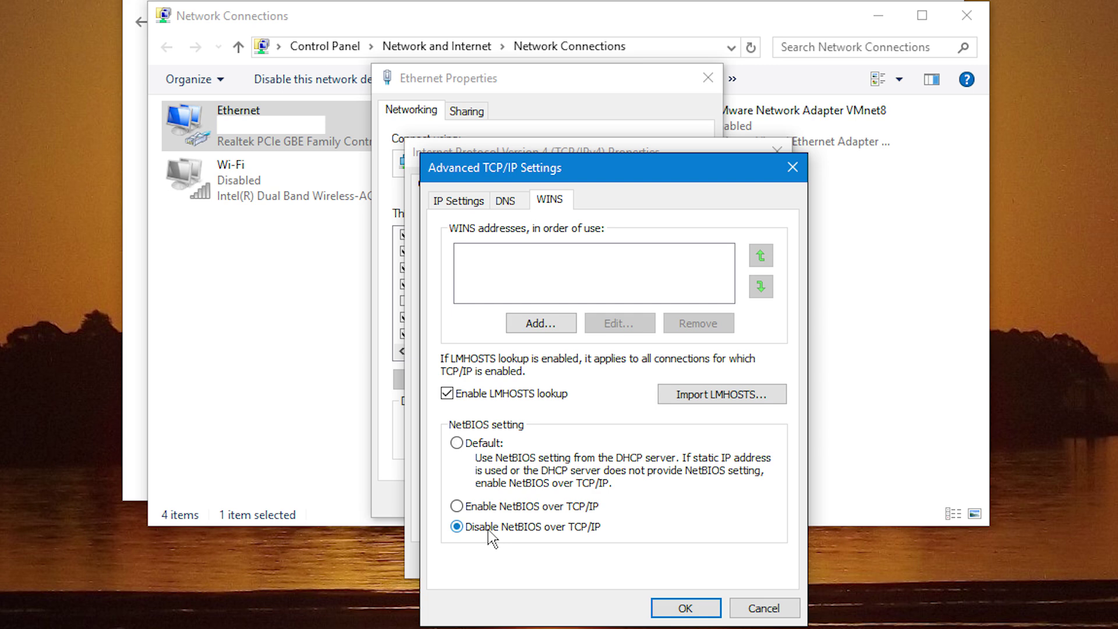